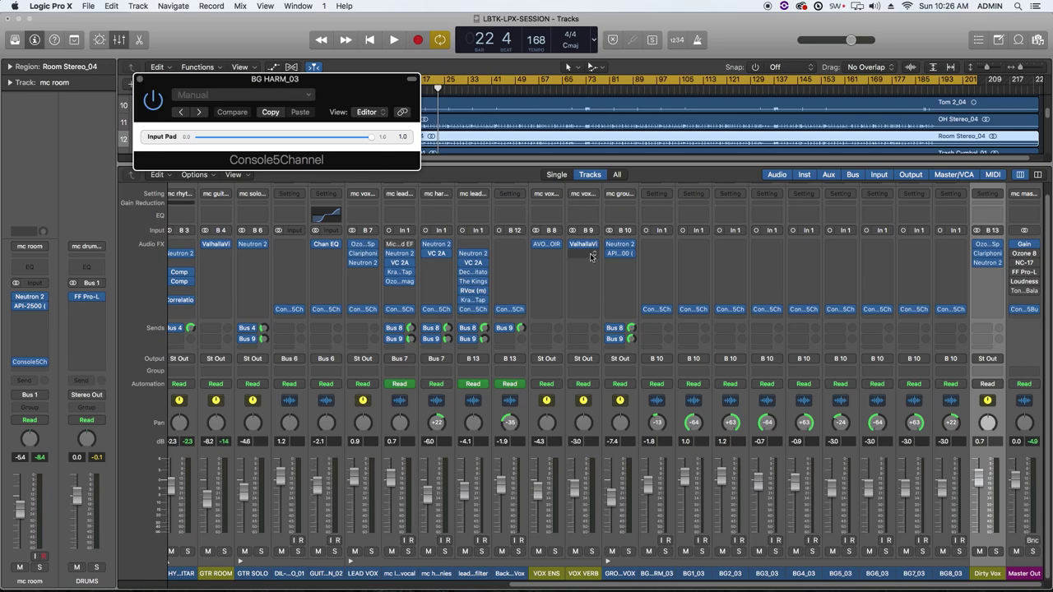
Step: Dismiss an unused plug-in list, then open the Console5Channel window on BG3_03 (Input Pad 1.0)
left_click(660, 302)
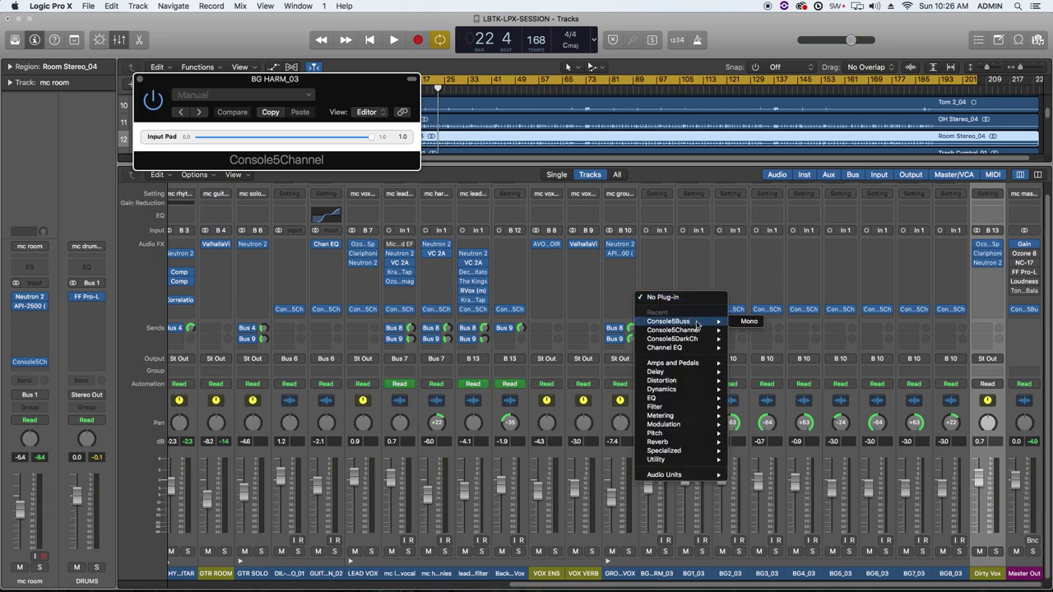
mouse_move(691, 330)
left_click(695, 176)
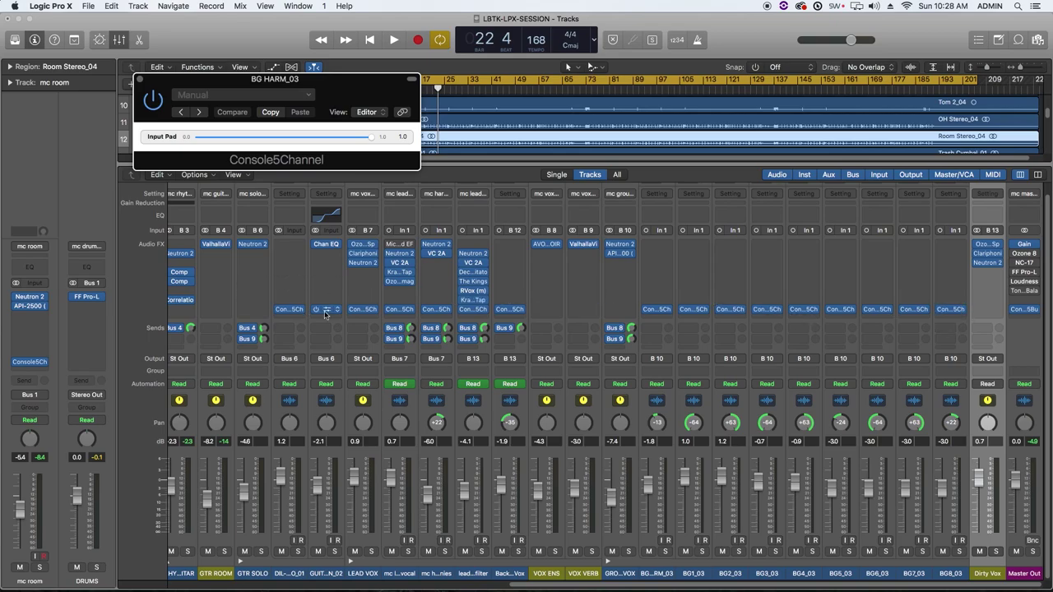
left_click(768, 310)
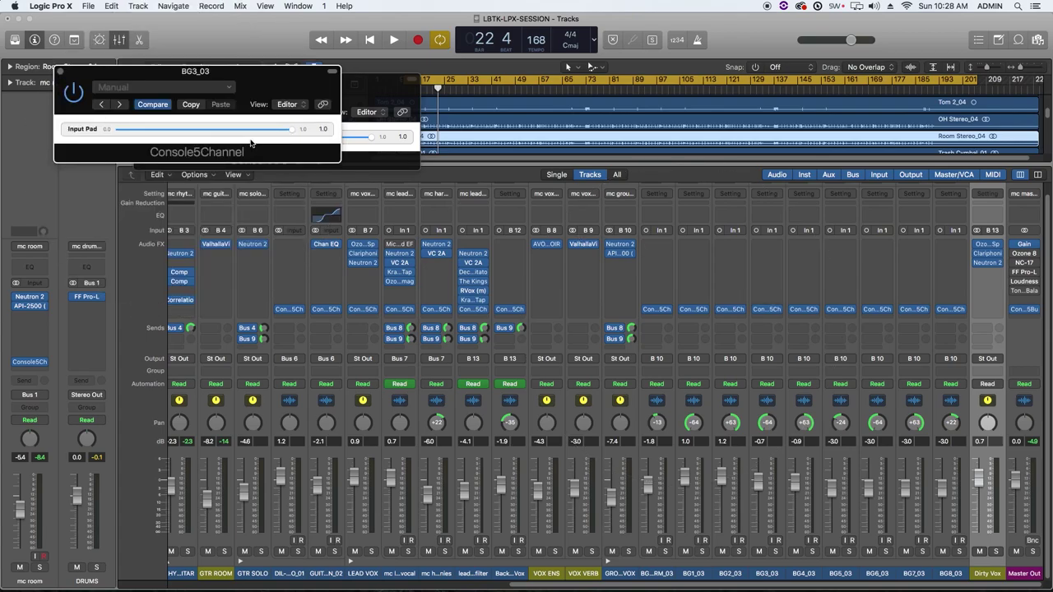
Step: Close both plug-in windows, then open and close the Master Out Console5Buss settings
left_click(61, 72)
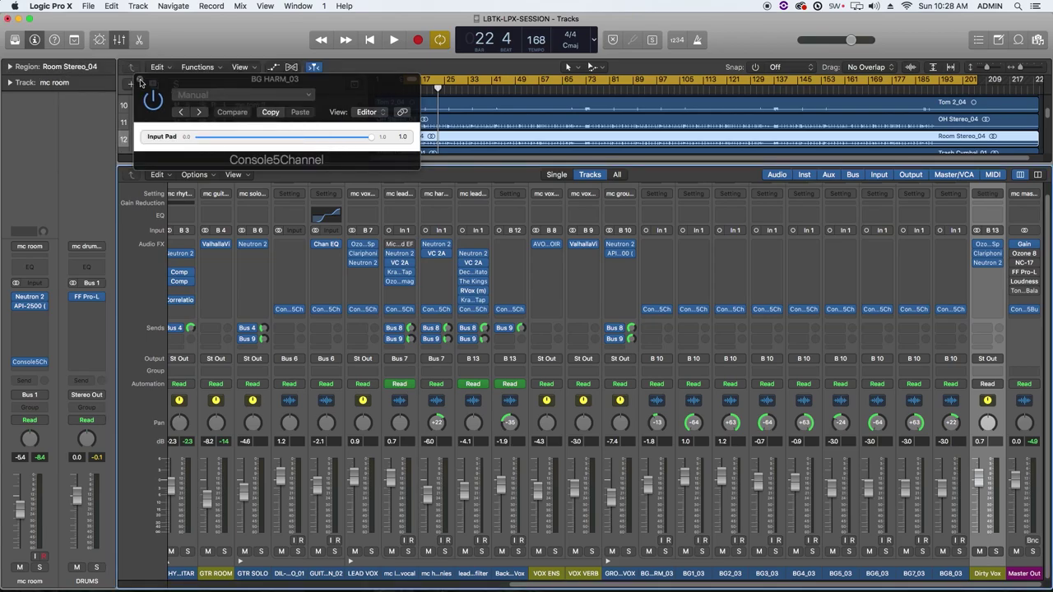
left_click(140, 78)
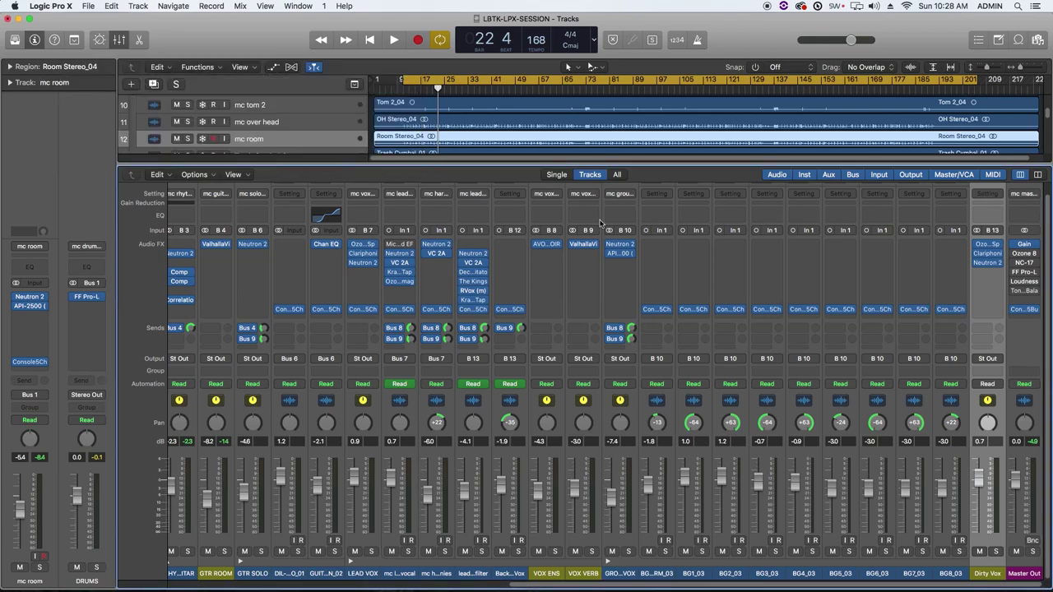
left_click(1027, 311)
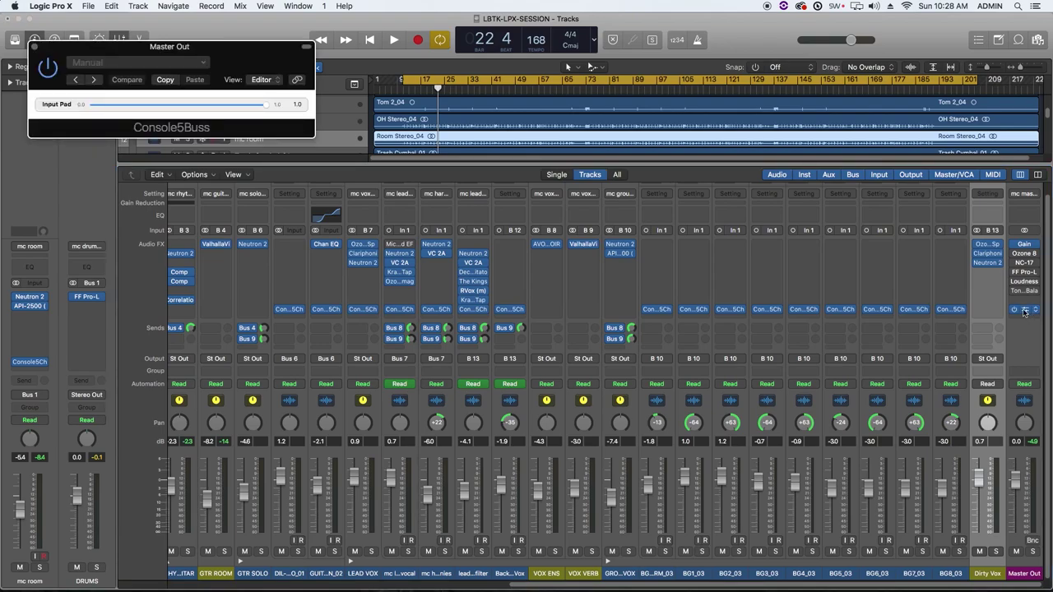
left_click(34, 48)
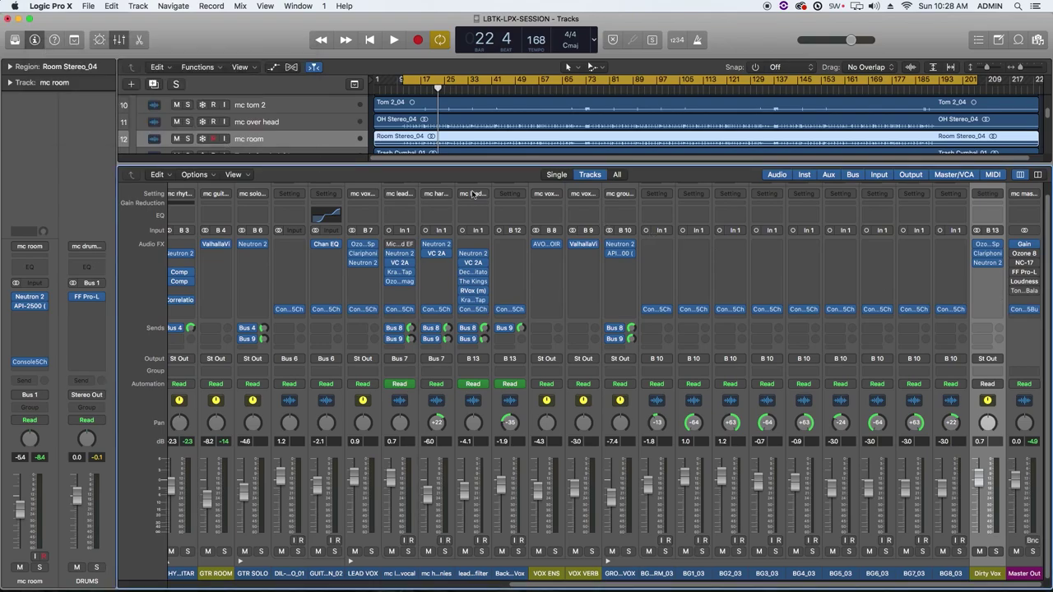
mouse_move(1033, 310)
Step: Move the cycle range's start later in the ruler and start mix playback
left_click(842, 574)
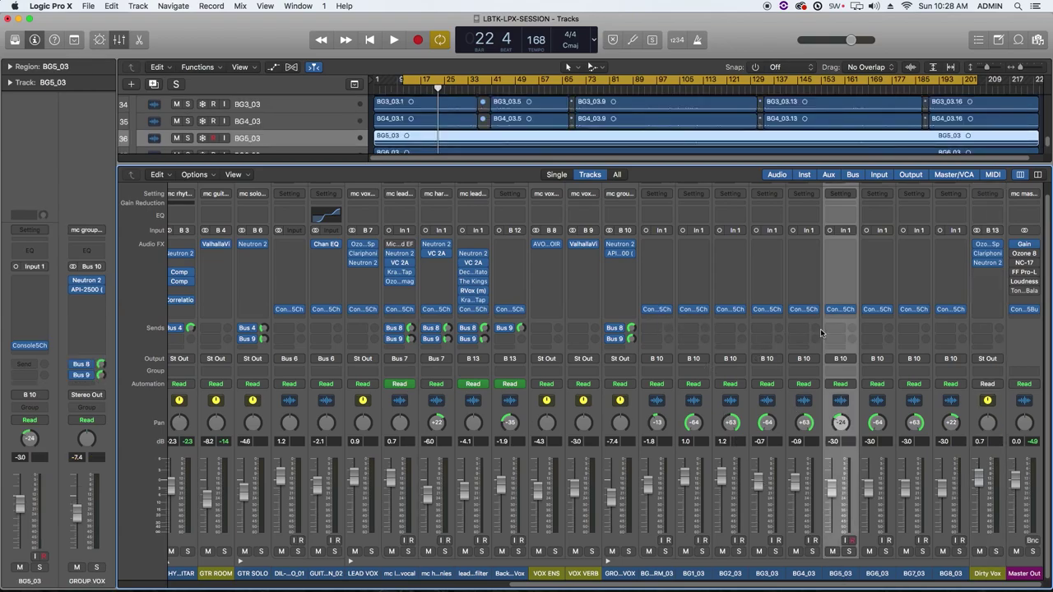
left_click(820, 331)
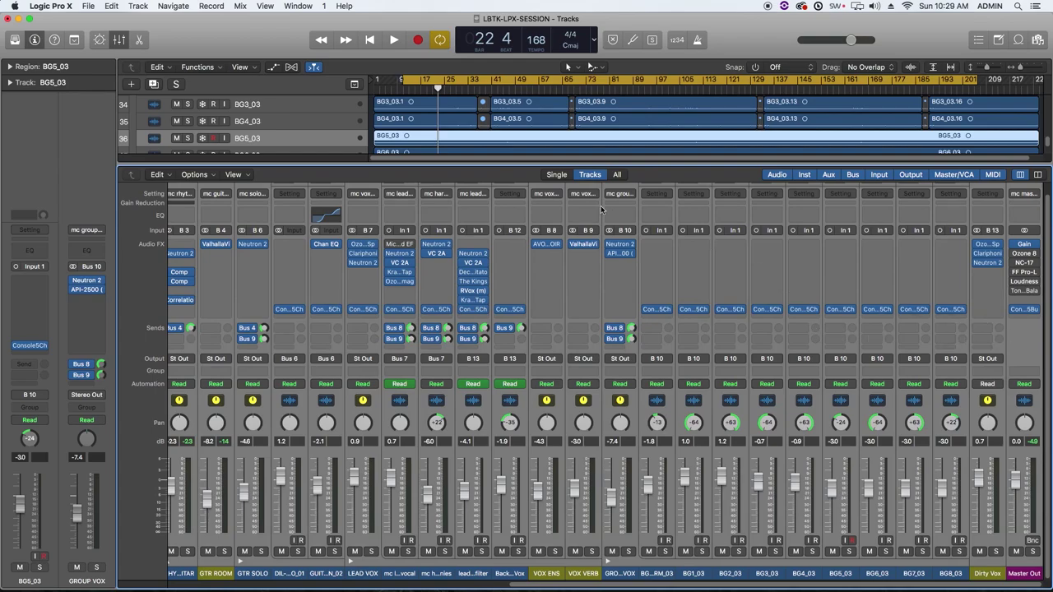
left_click_drag(404, 84, 437, 88)
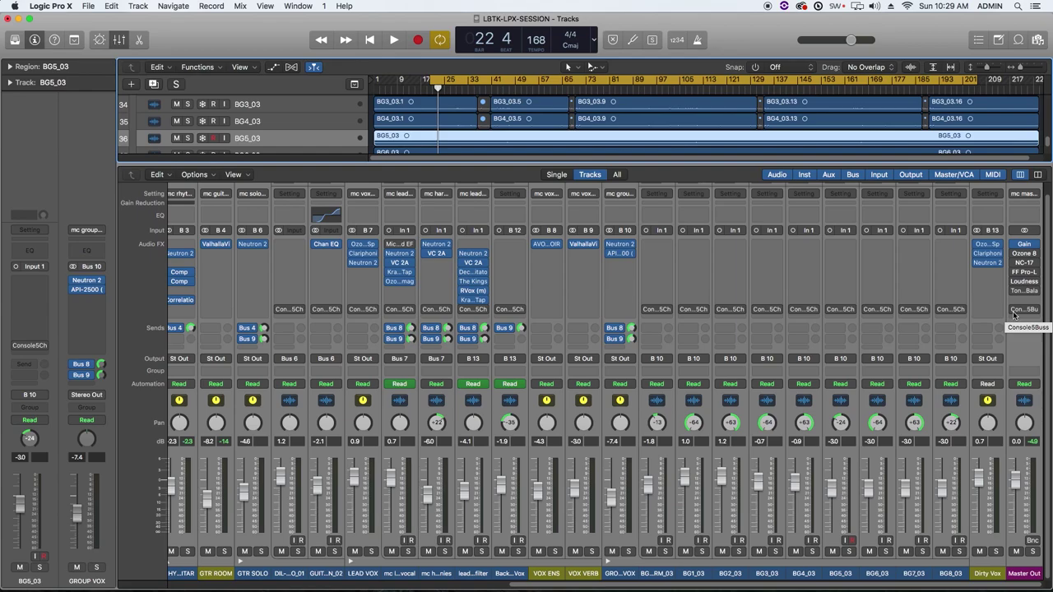
key("space")
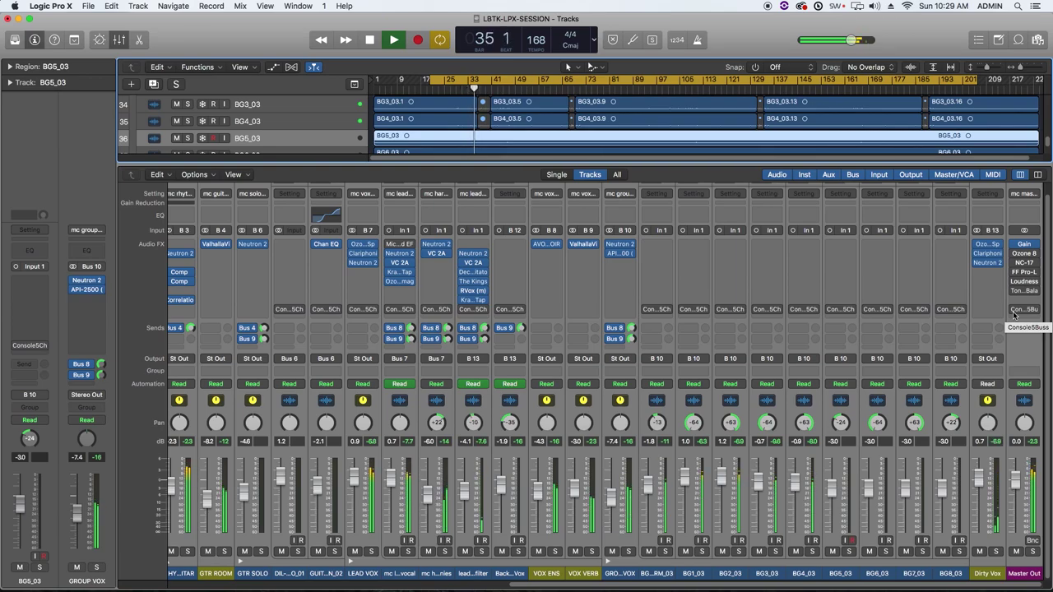
Step: Toggle the Console5 plug-ins on and off during playback to compare, stopping at bar 50
left_click(1013, 312, "alt")
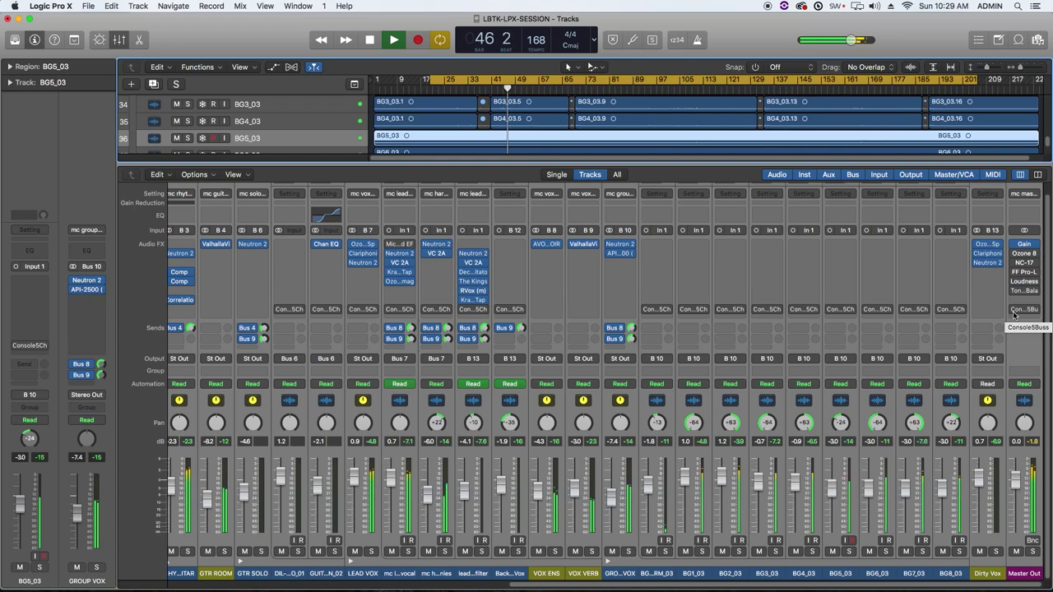
left_click(1014, 314)
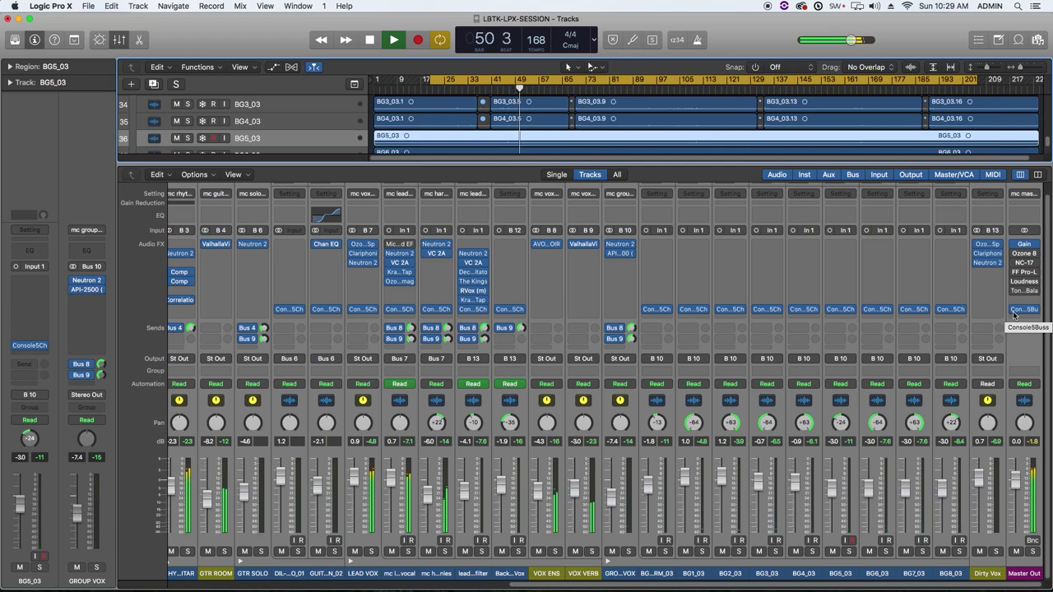
key("space")
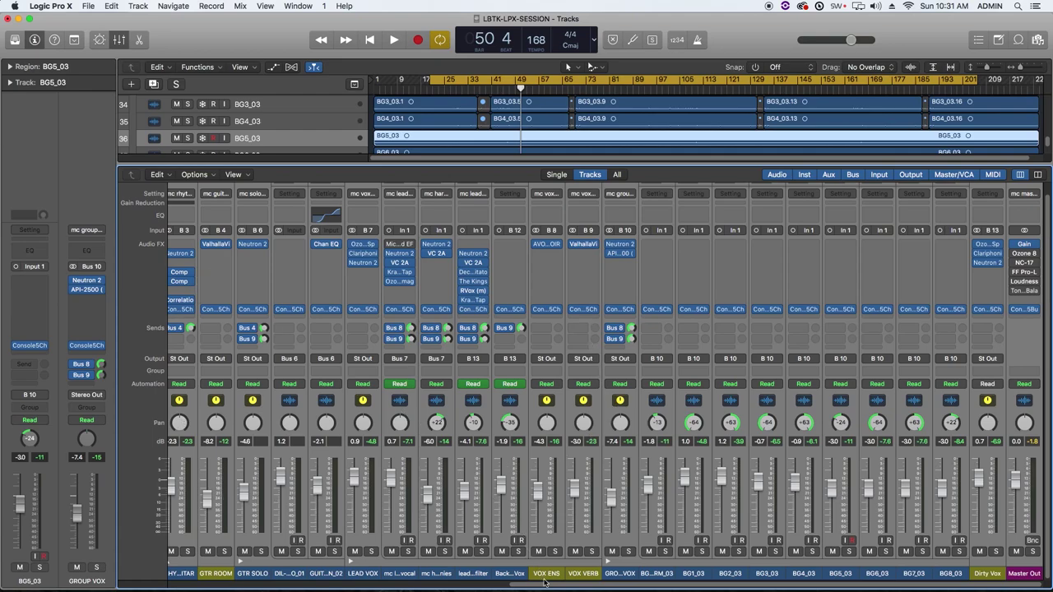
Step: Select every channel strip in the mixer and play the mix from around bar 20
scroll(549, 587, "left", 3)
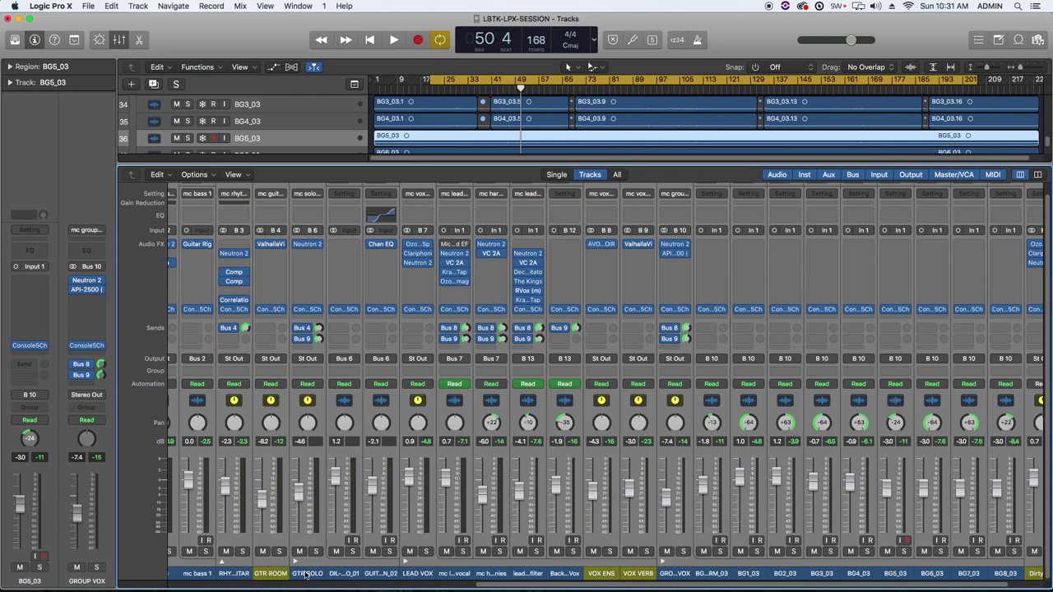
left_click(307, 574)
left_click(418, 573)
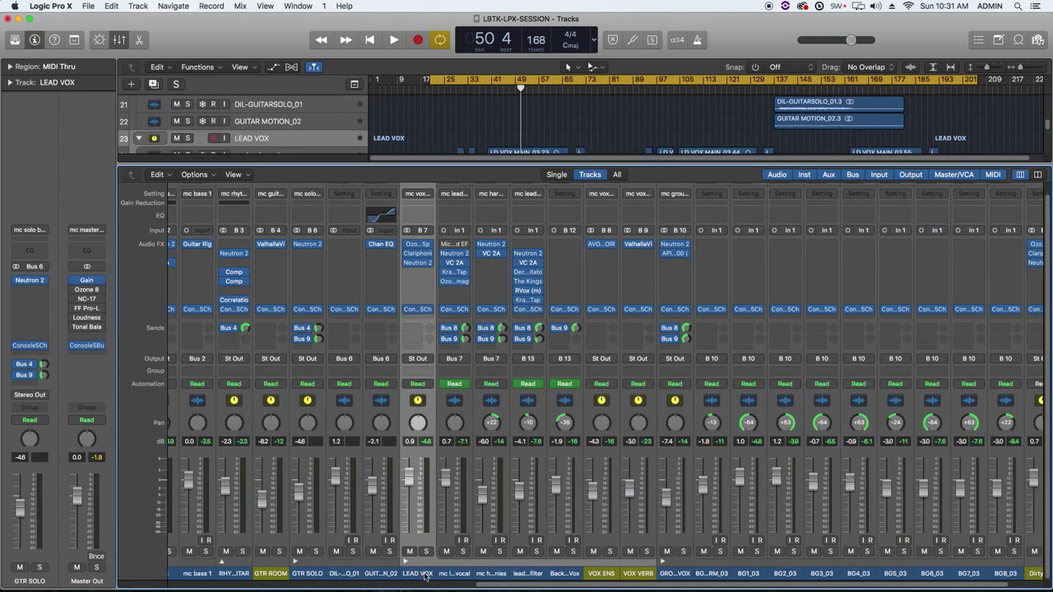
scroll(529, 587, "right", 3)
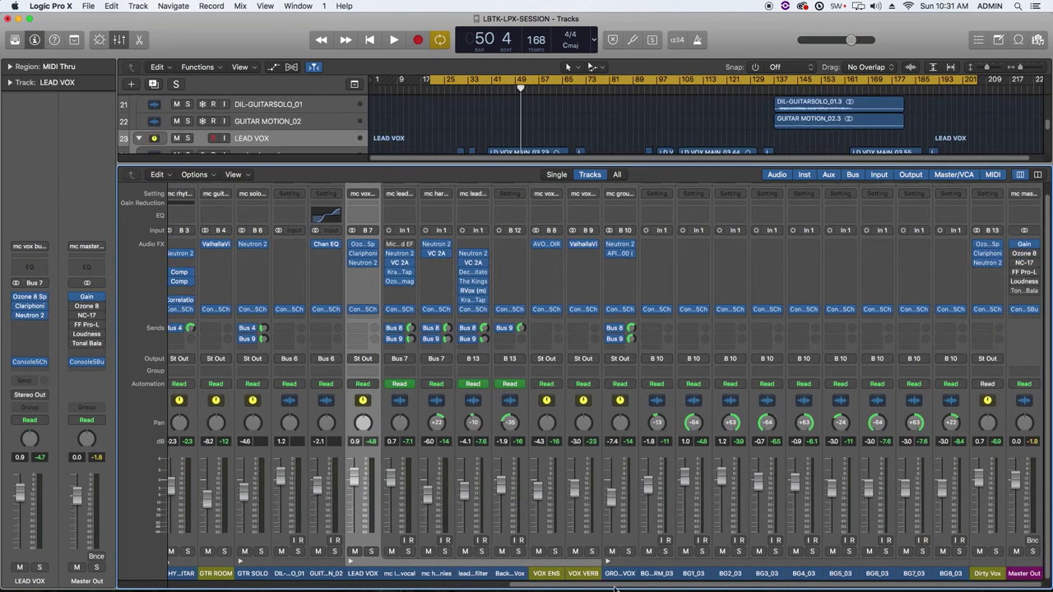
key("super+a")
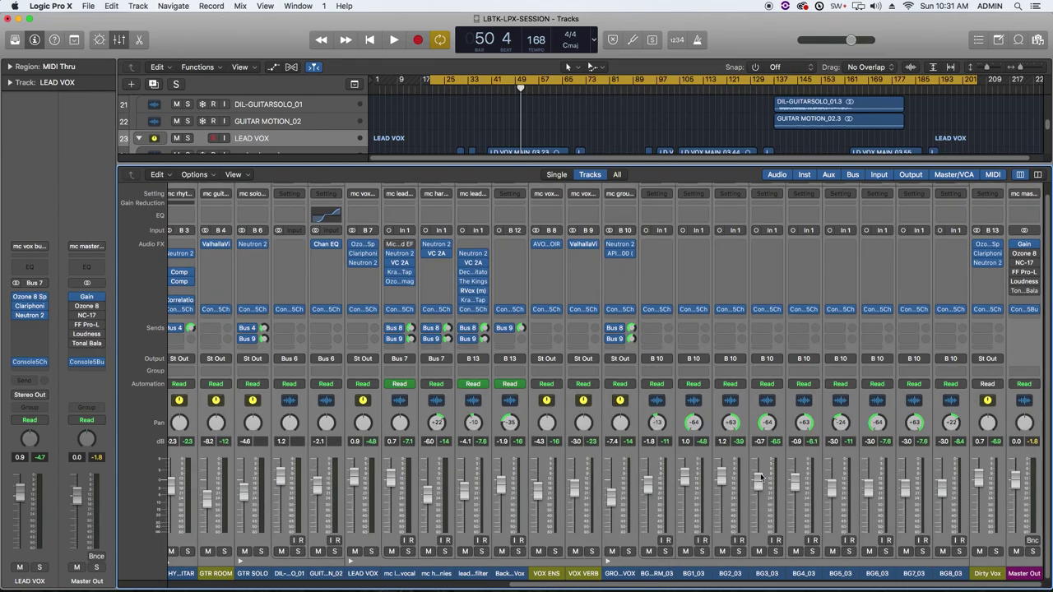
key("space")
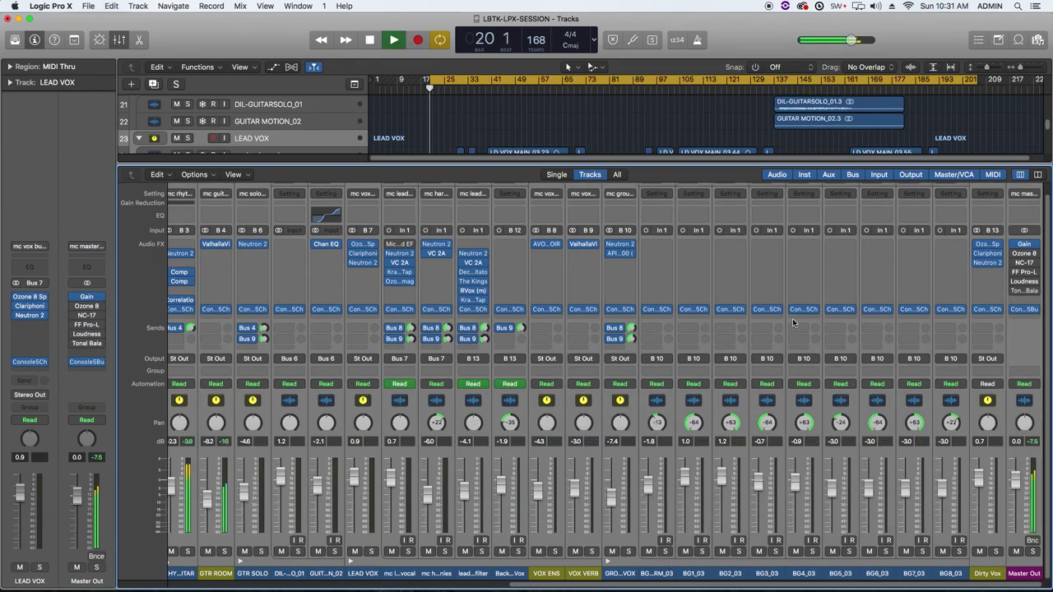
Step: Bypass and re-enable the Console5Ch inserts on all channels during playback, then stop
left_click(1015, 310, "alt")
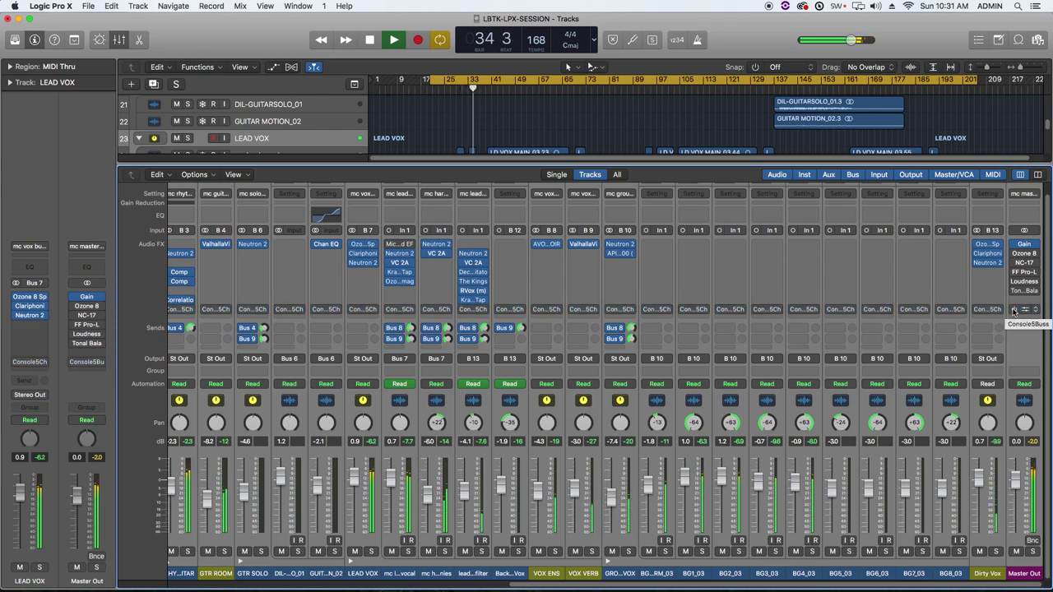
left_click(1013, 310, "alt")
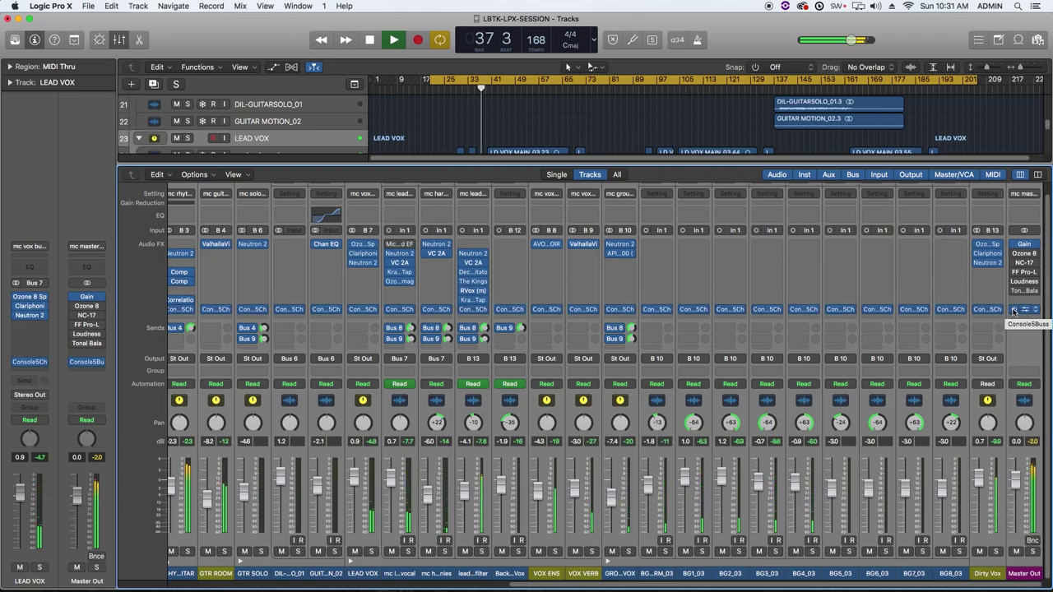
key("space")
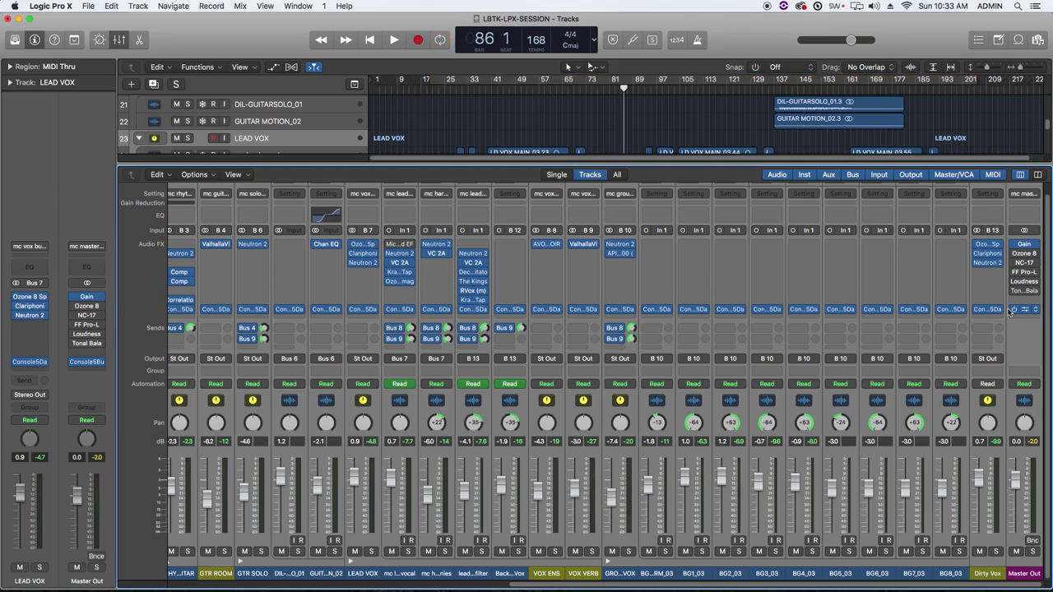
Step: Open Dirty Vox's Console5DarkCh, play, and toggle master Console5Buss and channel Console5 plug-ins
left_click(990, 311)
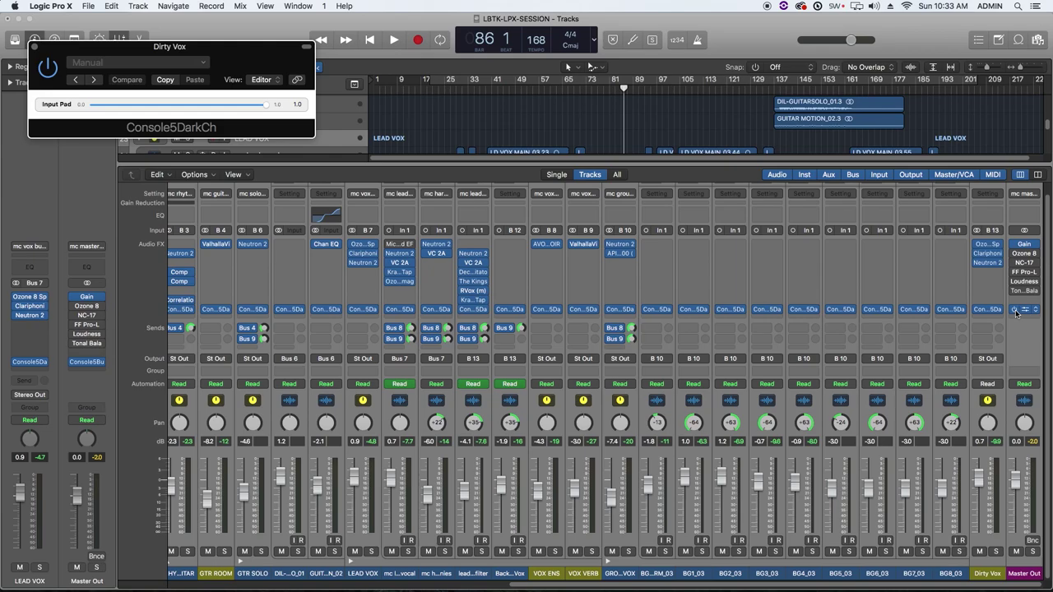
key("space")
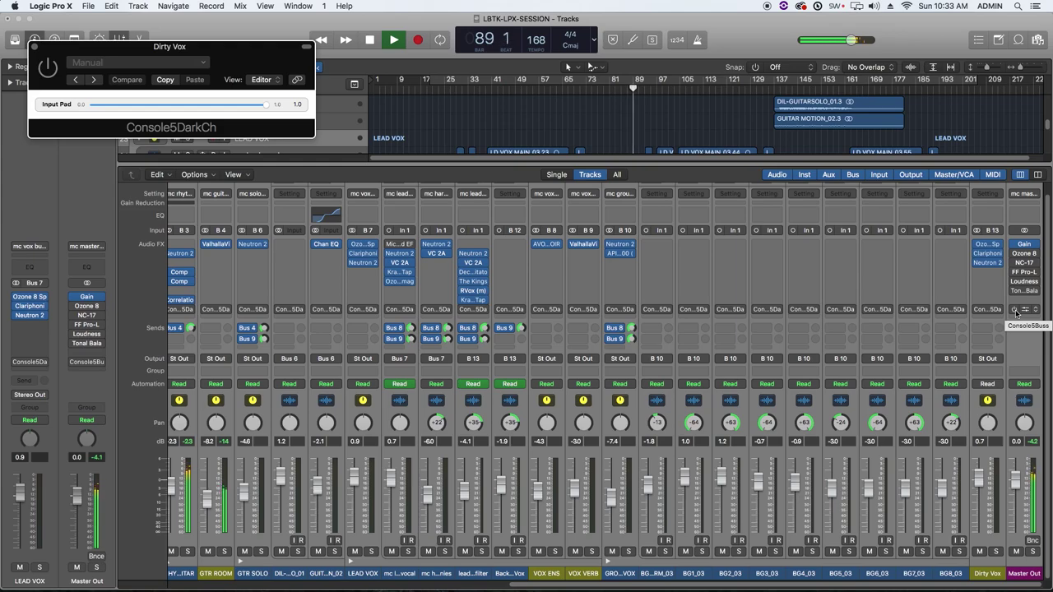
left_click(1015, 311)
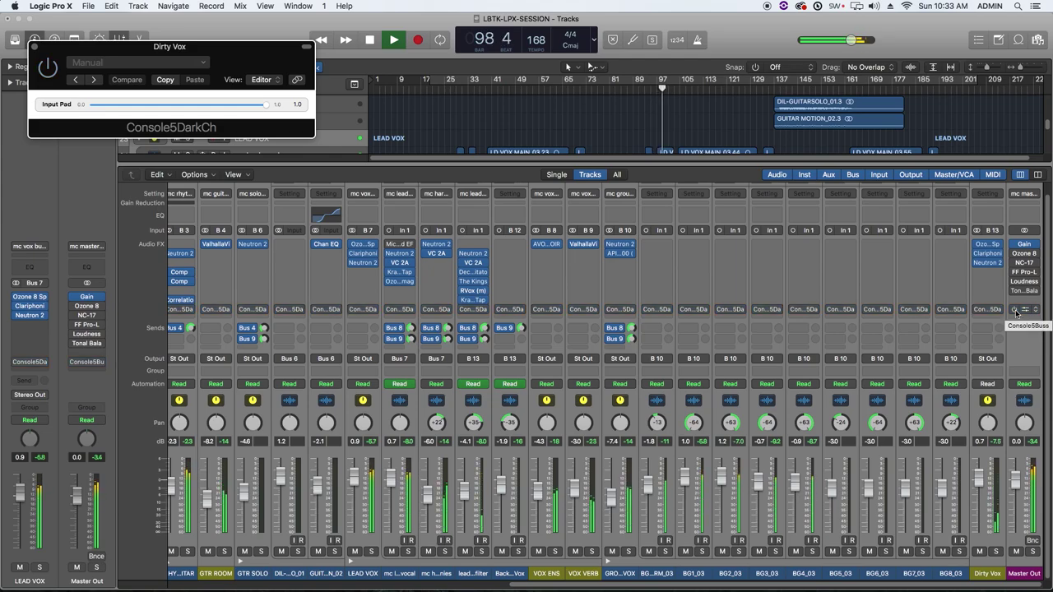
left_click(1015, 310)
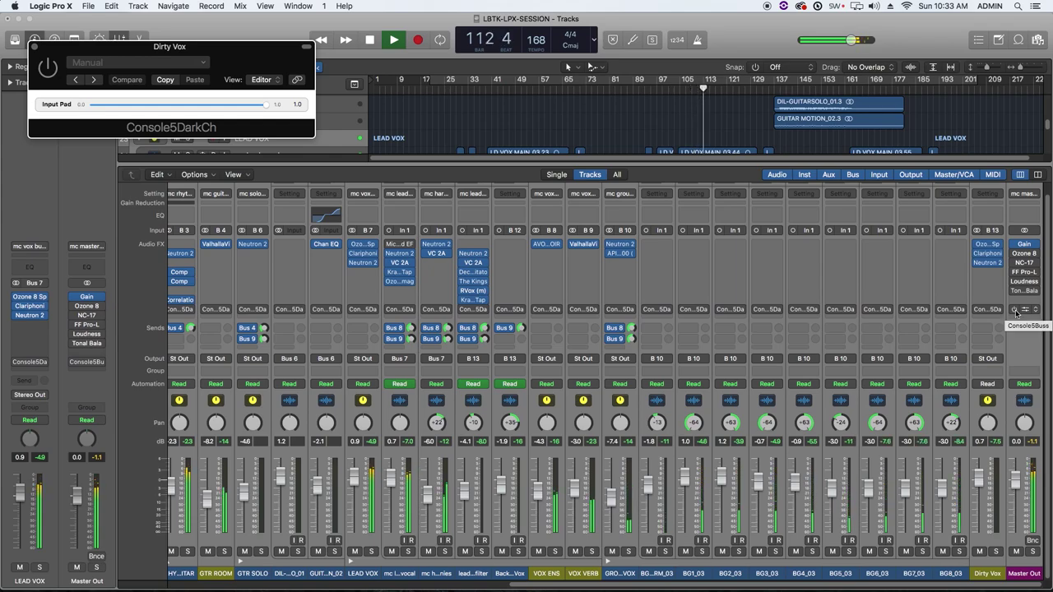
left_click(1013, 309, "alt")
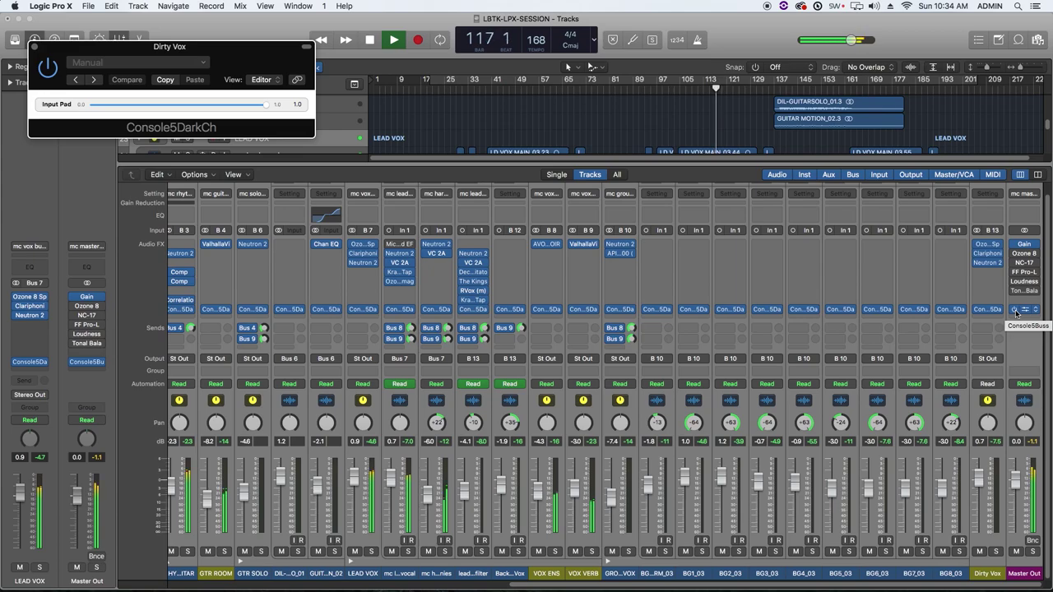
Step: Replay from bar 138, enabling the Console5 dark-channel plug-ins midway, and stop at bar 153
key("space")
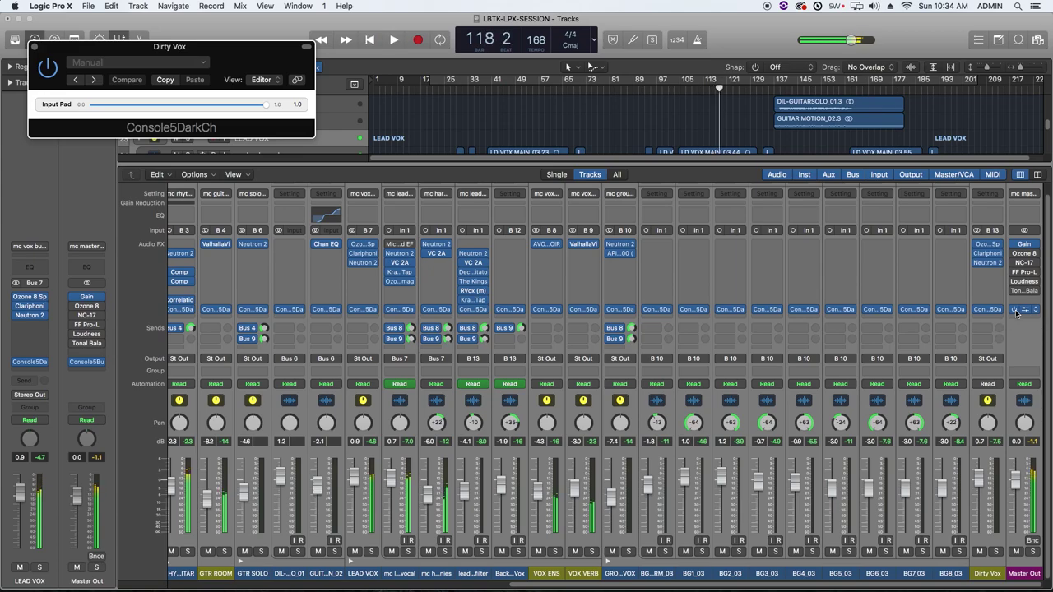
left_click_drag(776, 89, 780, 89)
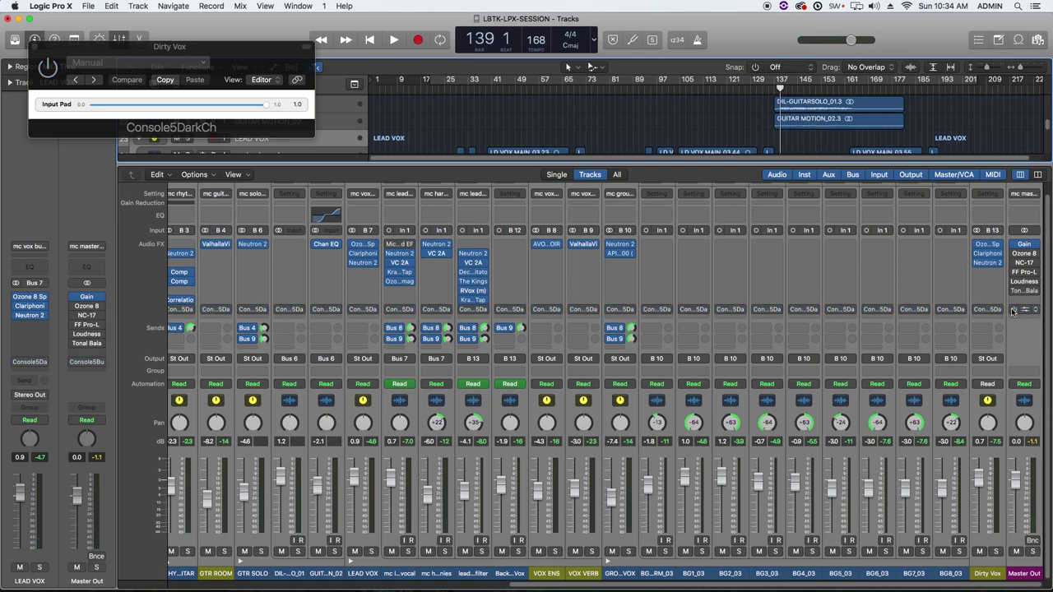
key("space")
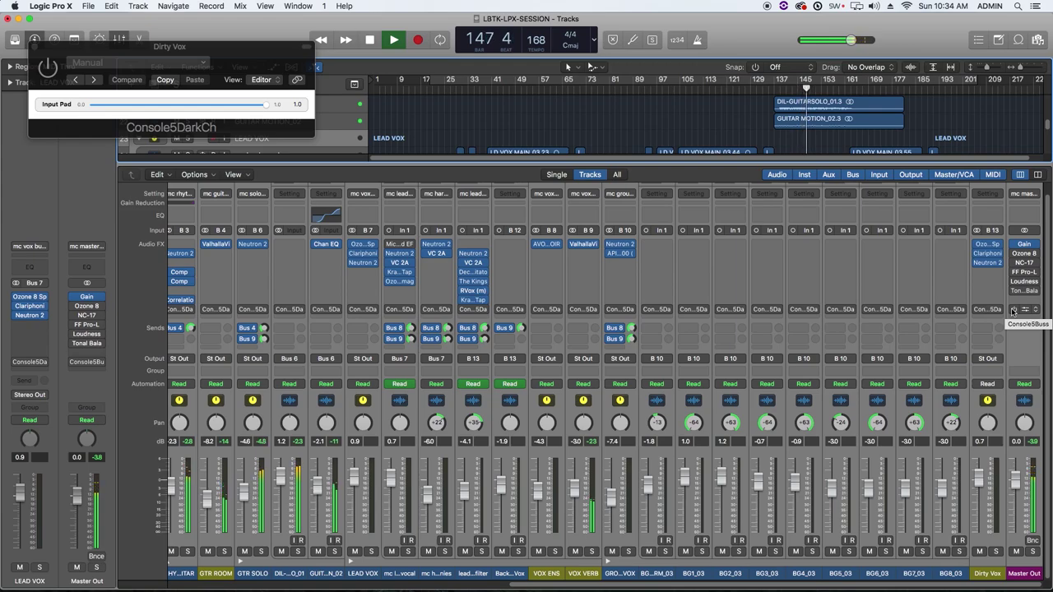
left_click(1014, 310, "alt")
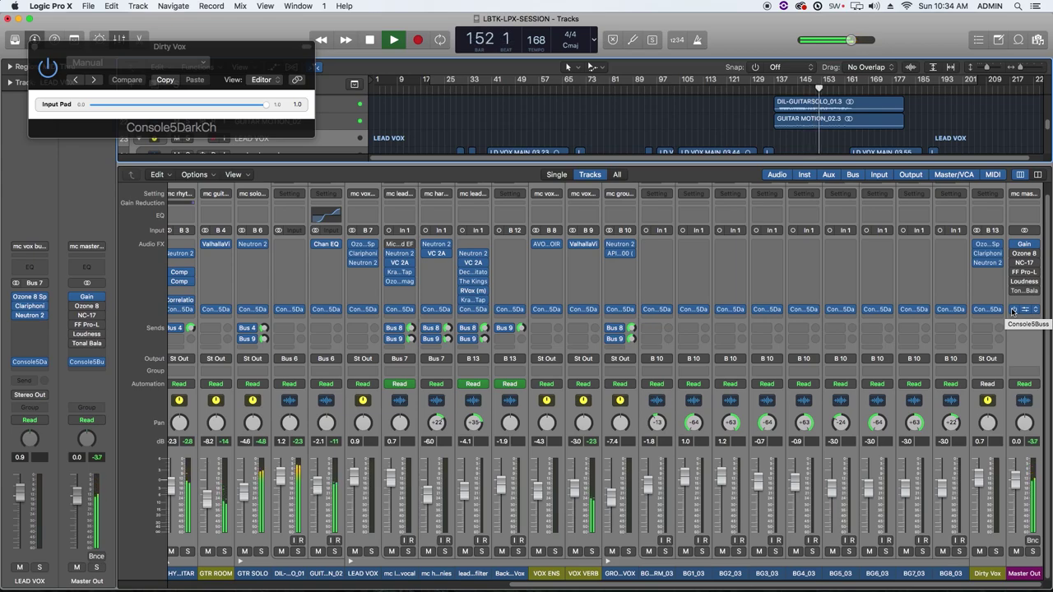
key("space")
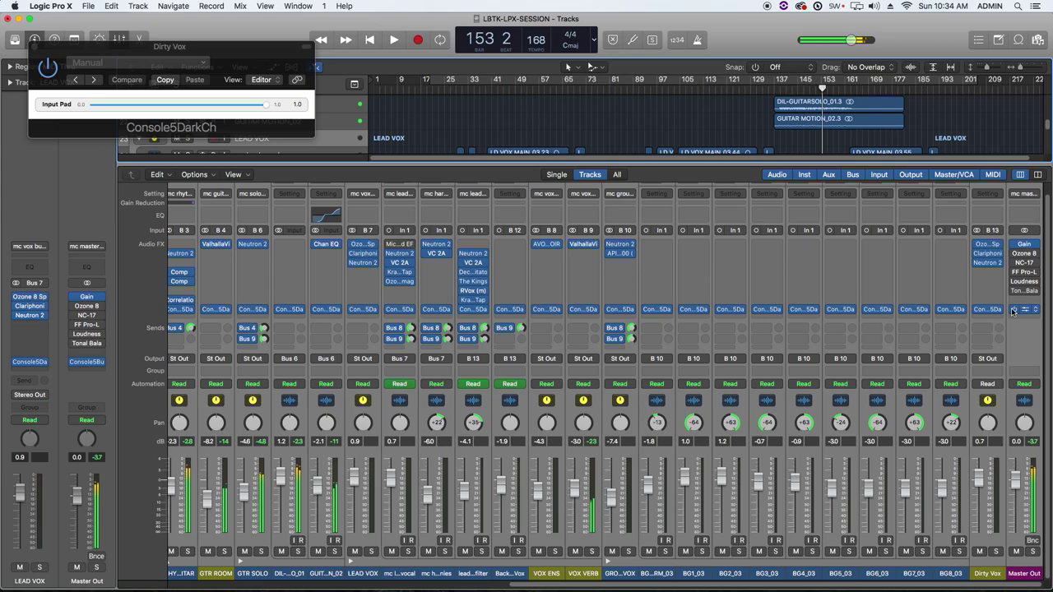